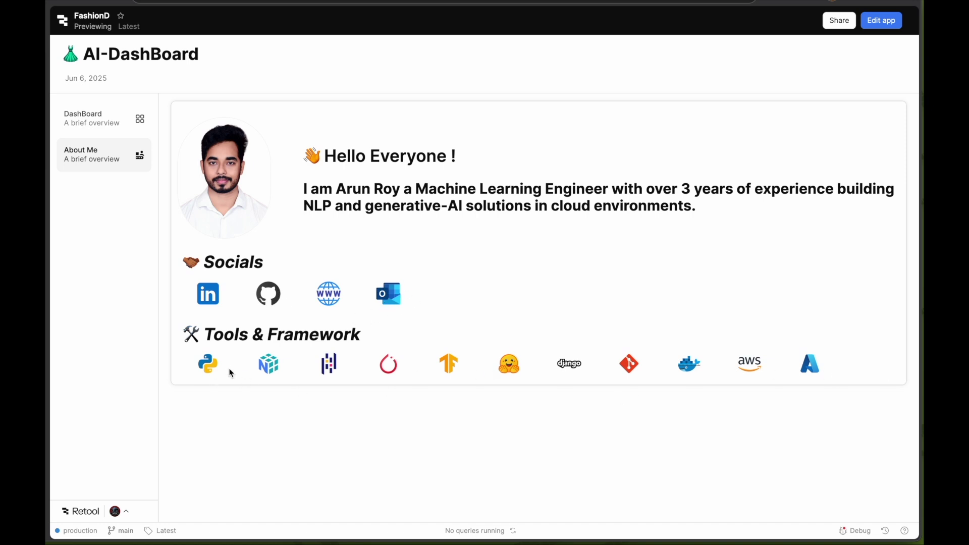
# - Open the GitHub profile linked under Socials, and return to the FashionD dashboard preview
pyautogui.click(267, 291)
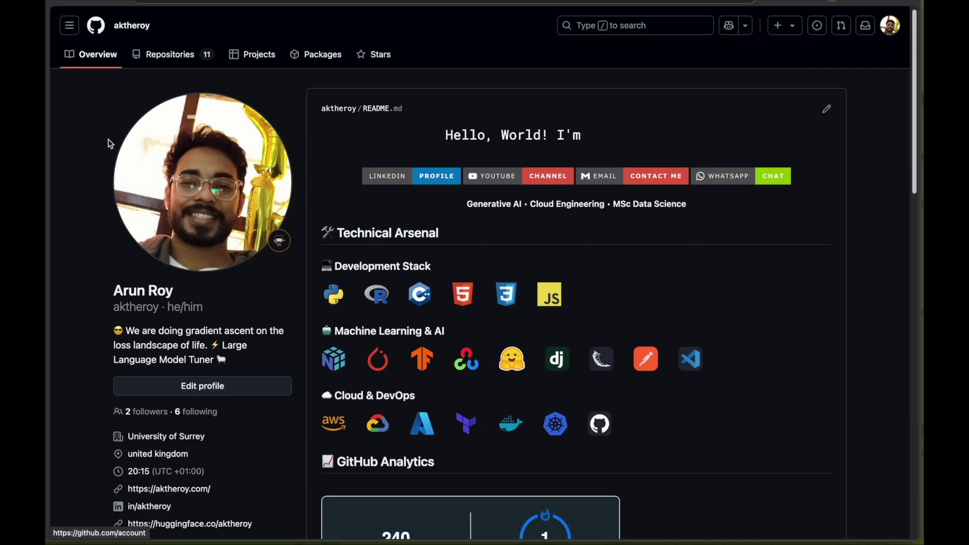
pyautogui.moveTo(46, 272)
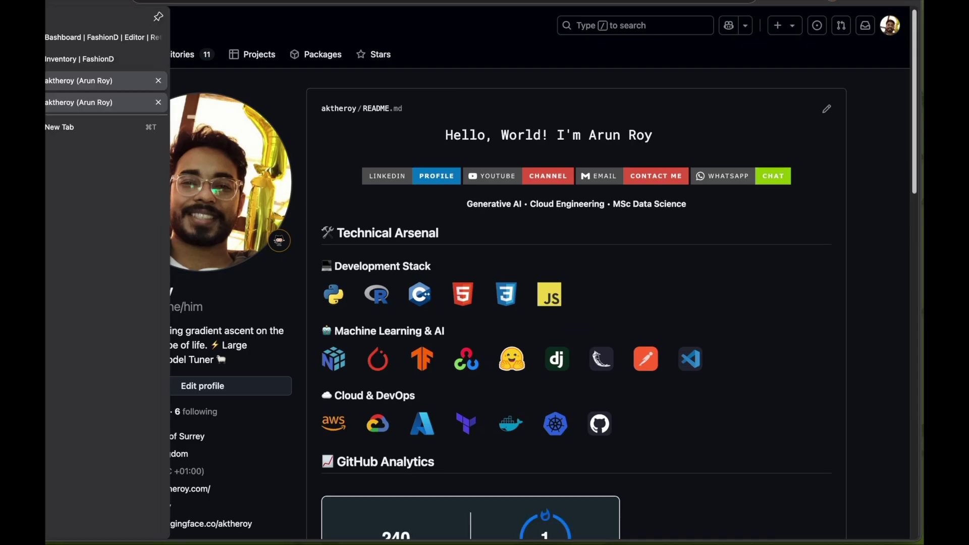
pyautogui.click(80, 57)
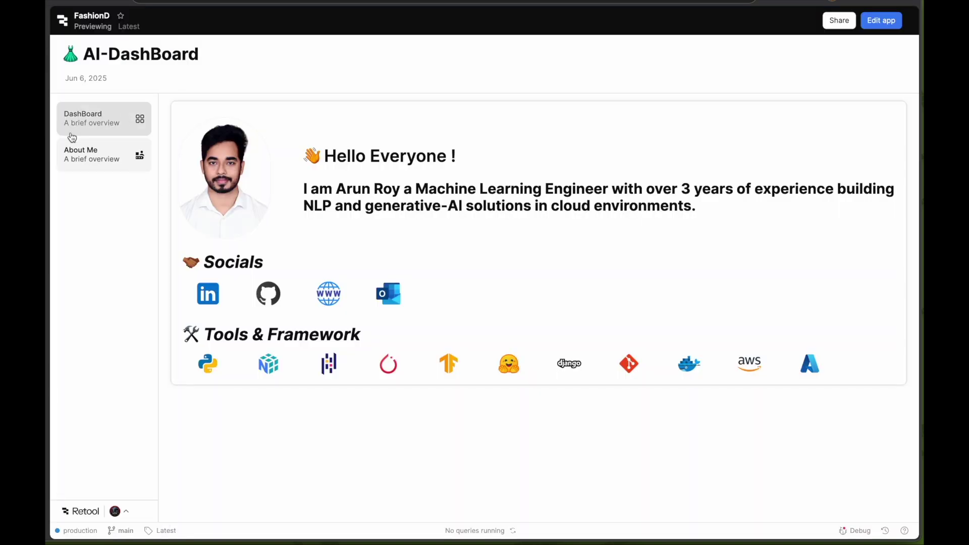
# - Open the DashBoard page, look over its widgets, and view the chart by Brands and by Region
pyautogui.click(122, 121)
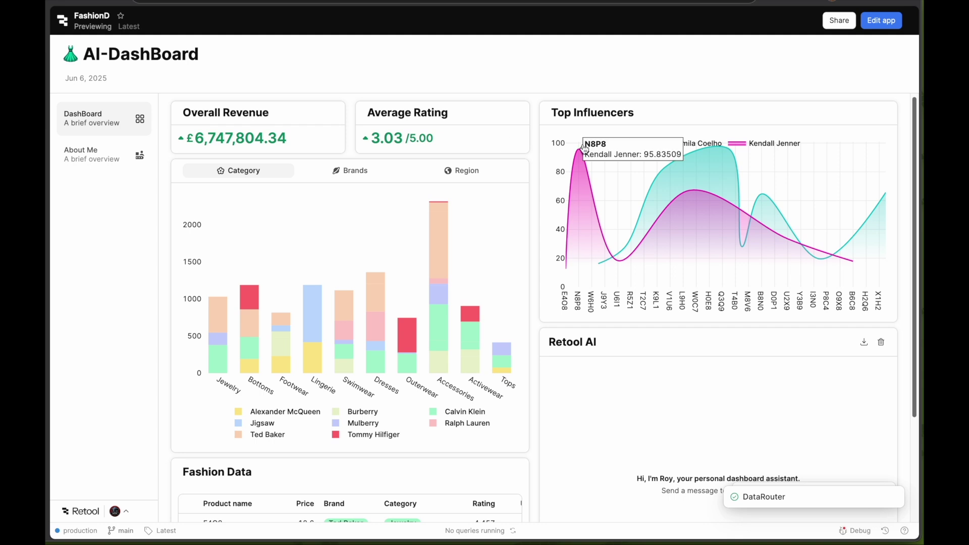
pyautogui.scroll(-3, 309, 209)
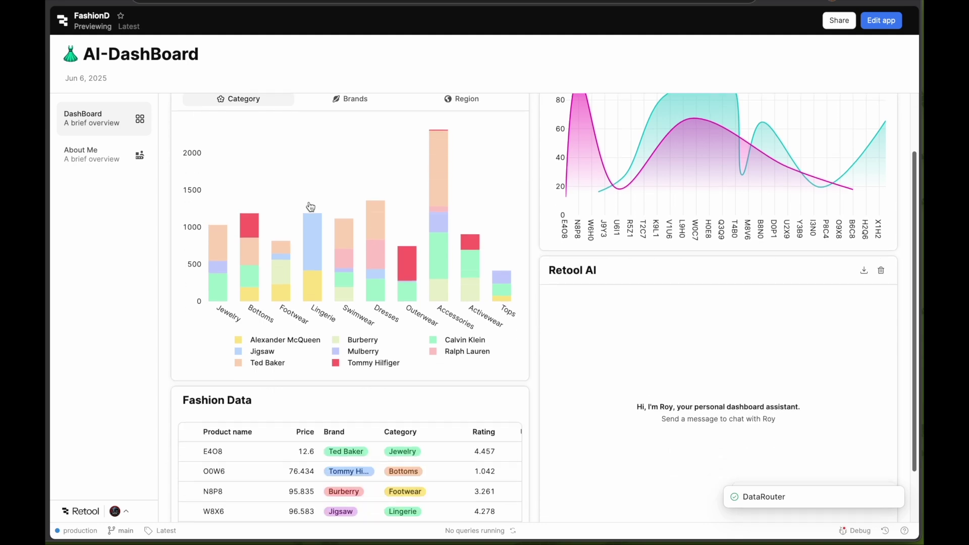
pyautogui.scroll(3, 303, 215)
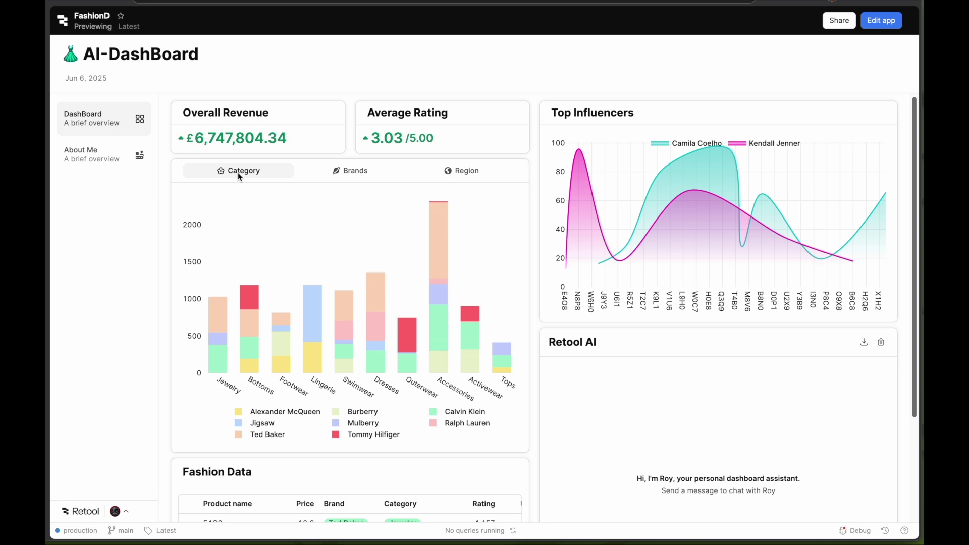
pyautogui.click(340, 174)
pyautogui.click(473, 176)
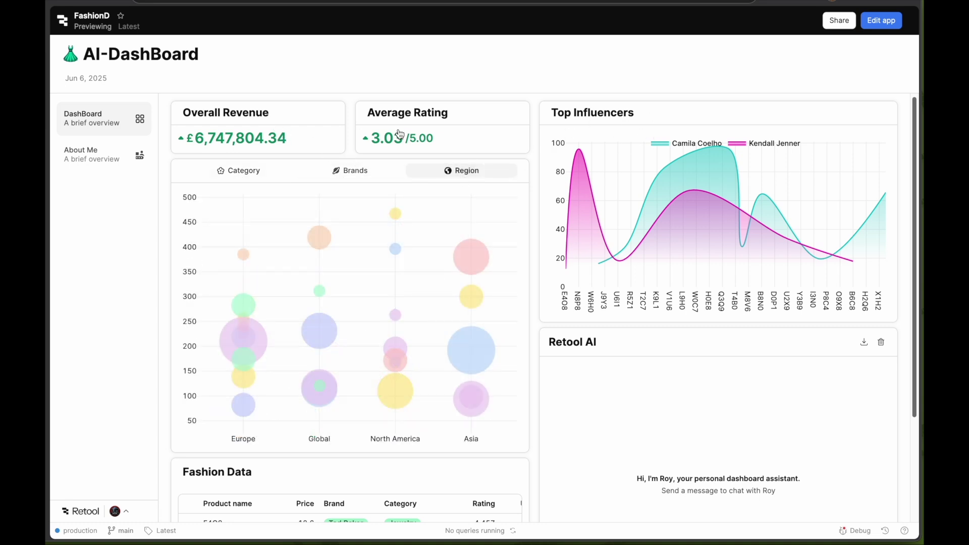
# - Look through the columns of the Fashion Data table, including units sold, style attributes, color and age
pyautogui.scroll(-3, 404, 152)
pyautogui.hscroll(5, 333, 412)
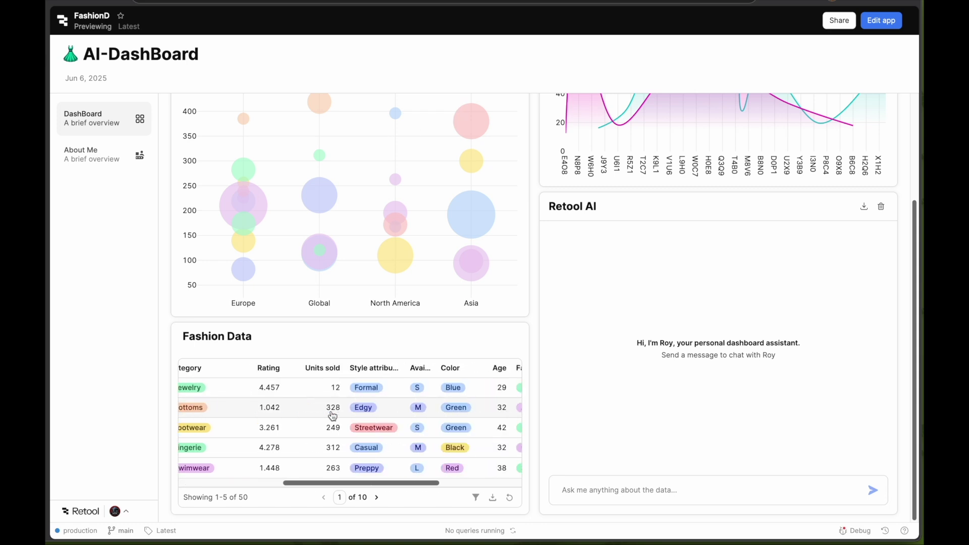
pyautogui.hscroll(-5, 333, 416)
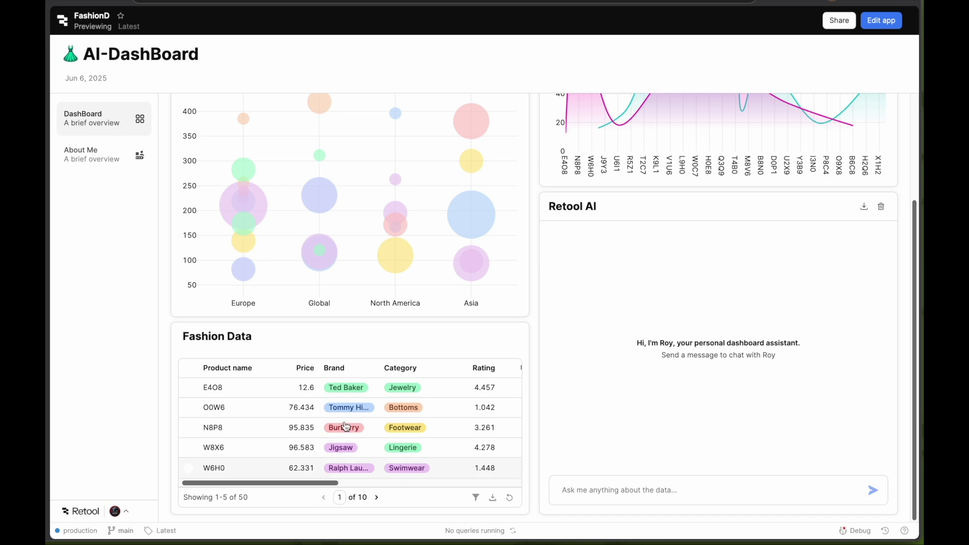
# - Switch the chart from Region through Category to Brands and select the Burberry slice
pyautogui.scroll(3, 346, 426)
pyautogui.click(239, 171)
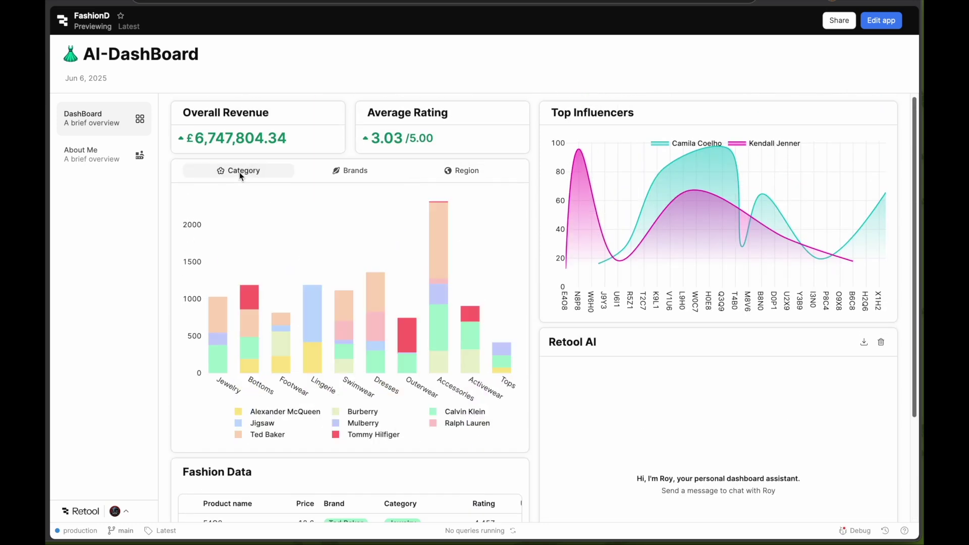
pyautogui.click(339, 170)
pyautogui.moveTo(286, 254)
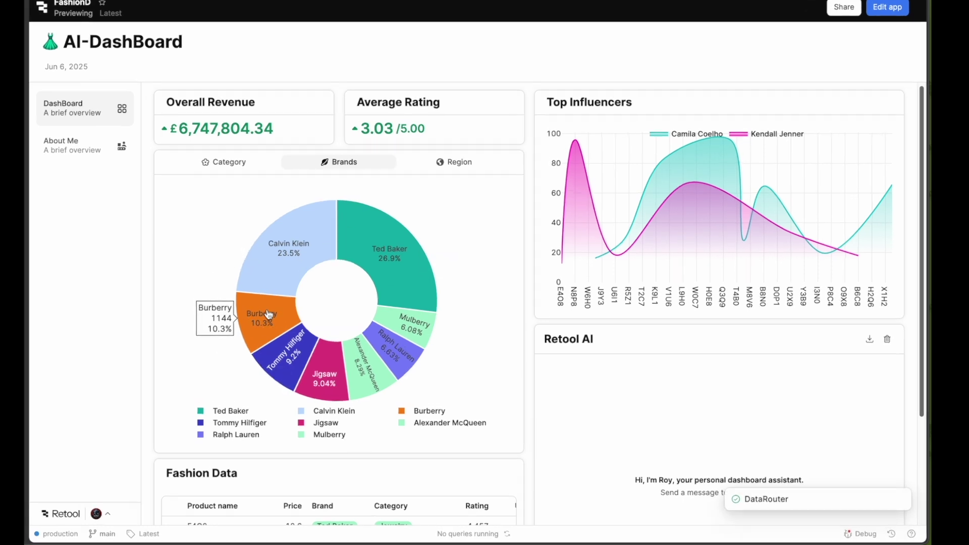
# - Ask the Retool AI assistant "for the selected brand tell me its unit sold per category ?"
pyautogui.scroll(-3, 683, 463)
pyautogui.click(632, 493)
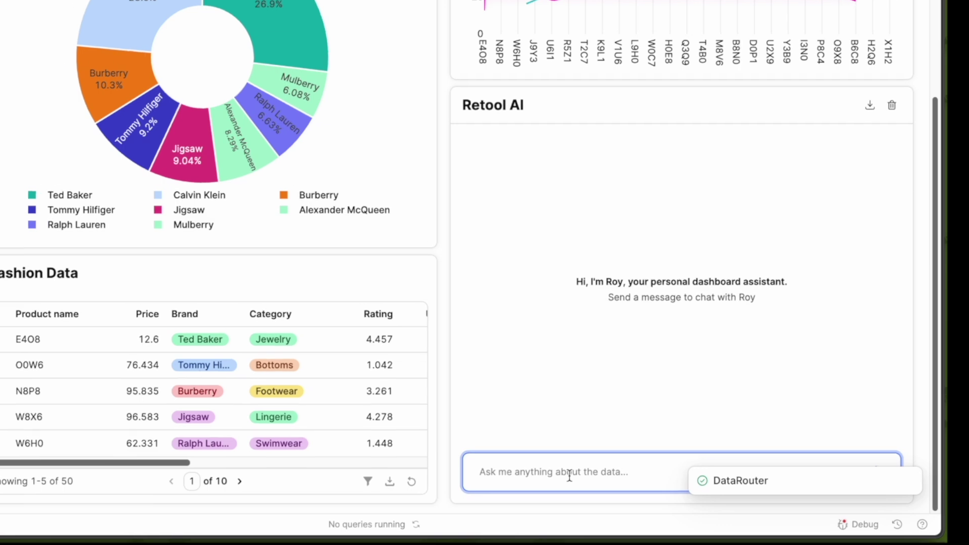
pyautogui.write('for the selected brand tell me its unit sold per category')
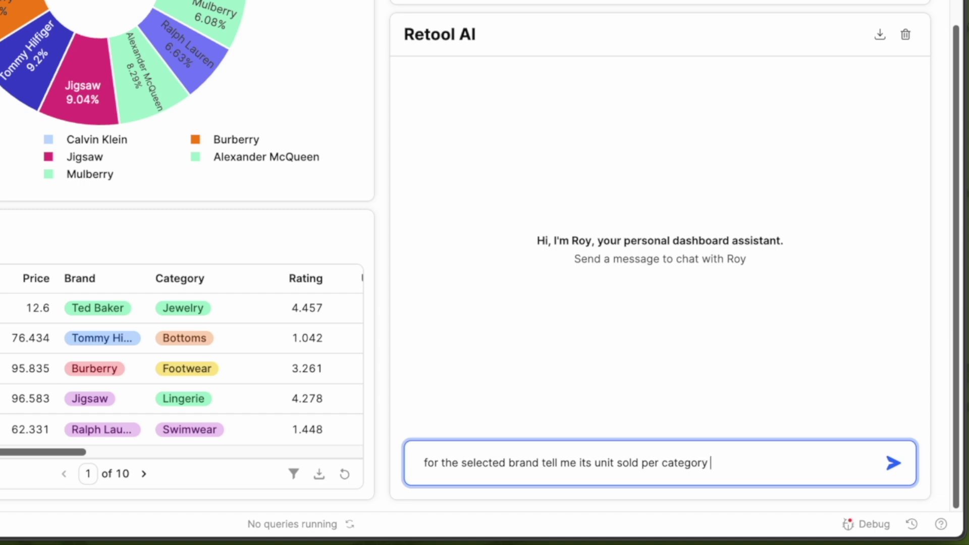
pyautogui.press('Return')
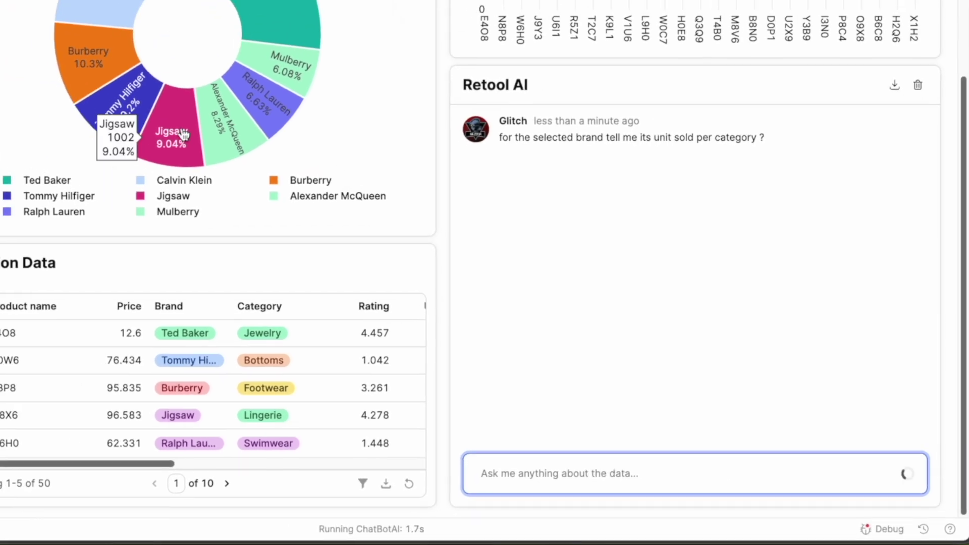
# - Review the assistant's breakdown of Burberry units sold by category alongside the Brands chart
pyautogui.scroll(1, 78, 81)
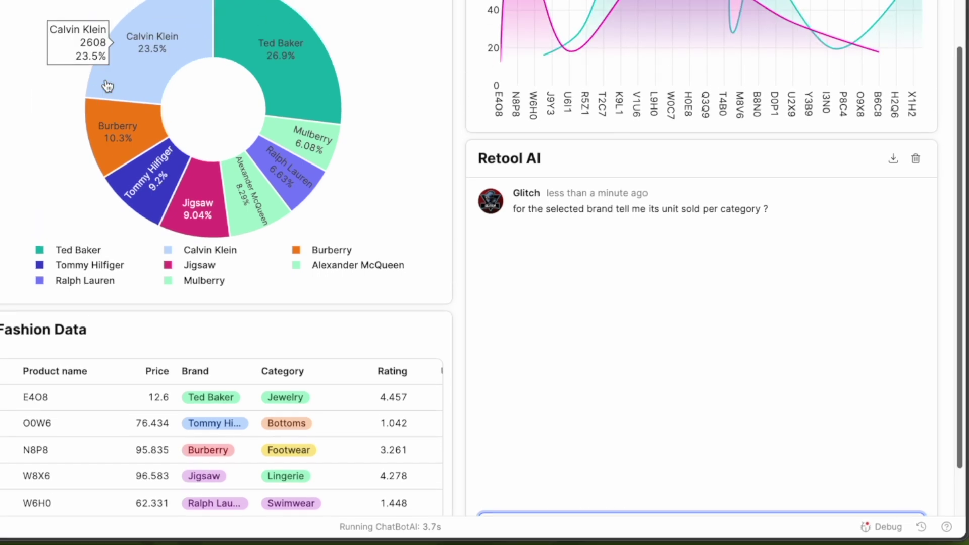
pyautogui.scroll(1, 107, 84)
pyautogui.scroll(-2, 464, 226)
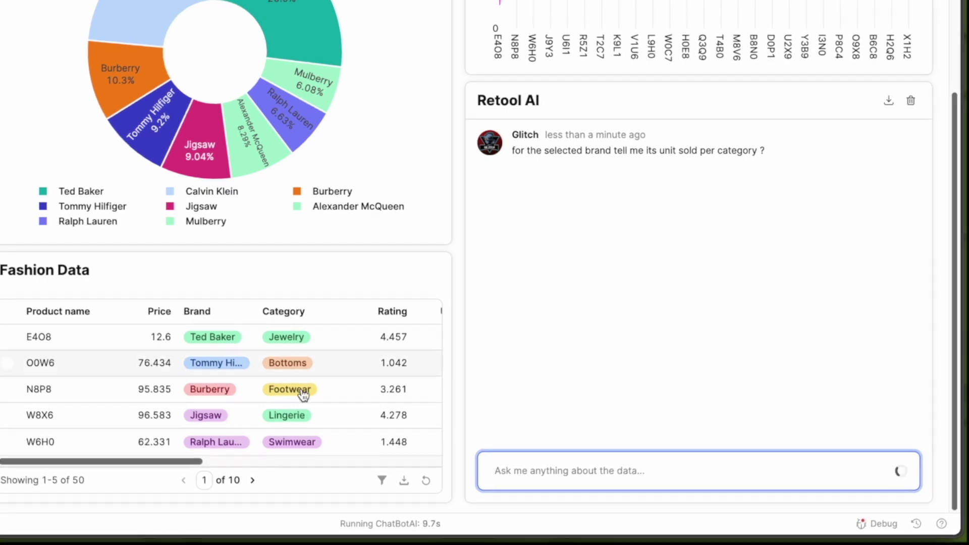
pyautogui.scroll(1, 615, 216)
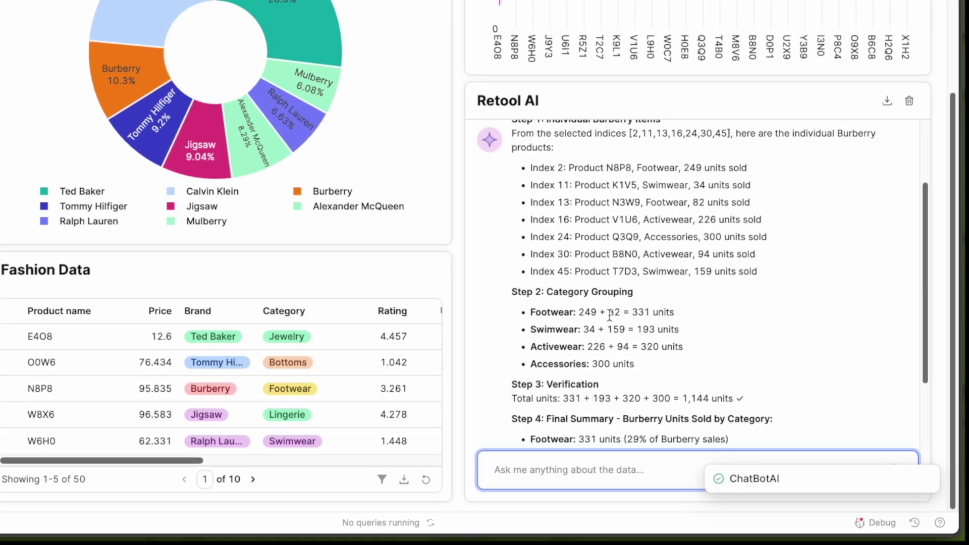
pyautogui.scroll(2, 610, 316)
pyautogui.scroll(-3, 615, 280)
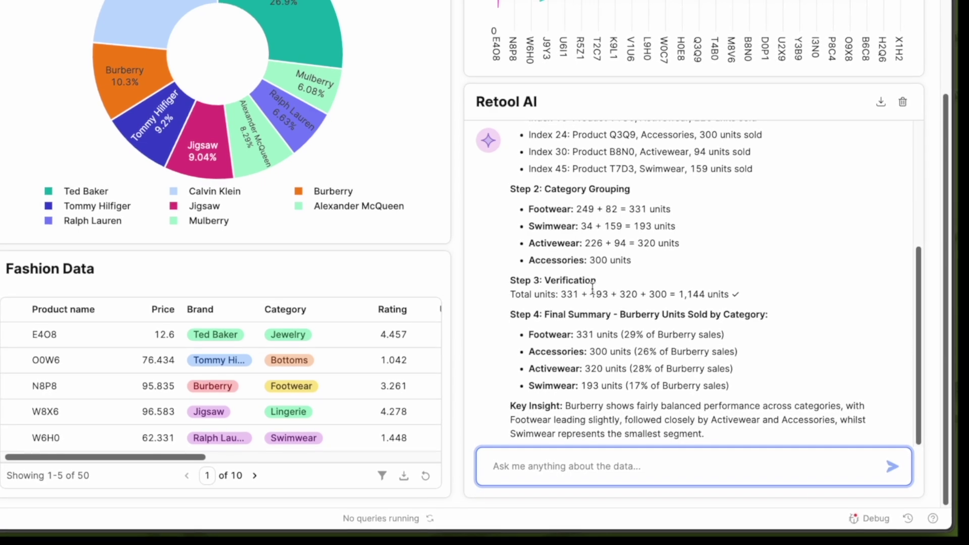
pyautogui.moveTo(136, 76)
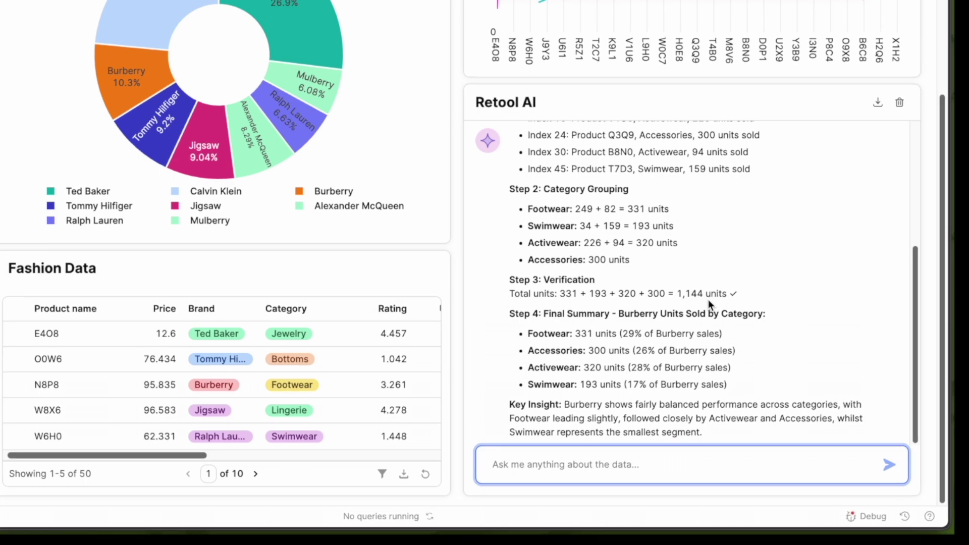
# - Sort the Fashion Data table by brand and check the Burberry rows' units sold on pages 1 and 2 against the assistant's answer
pyautogui.click(193, 308)
pyautogui.click(256, 472)
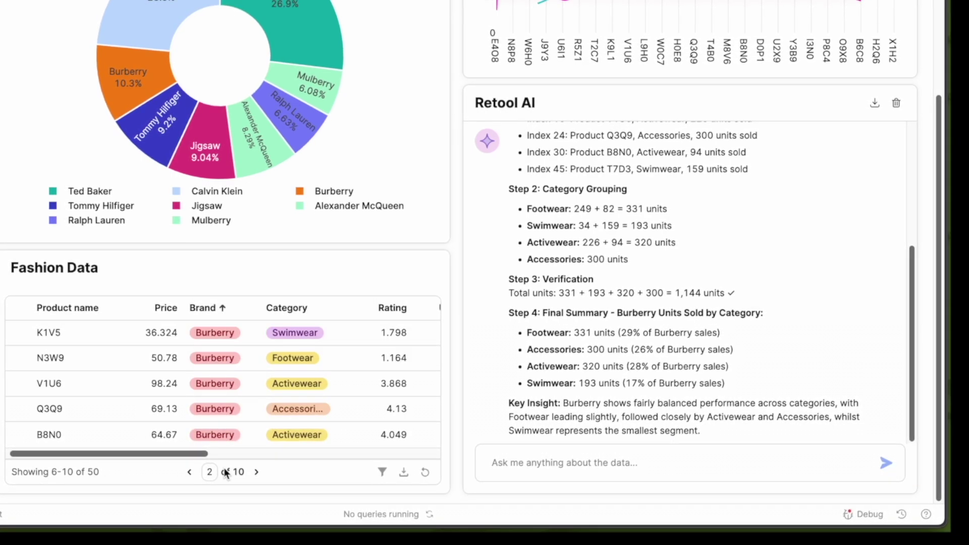
pyautogui.click(189, 472)
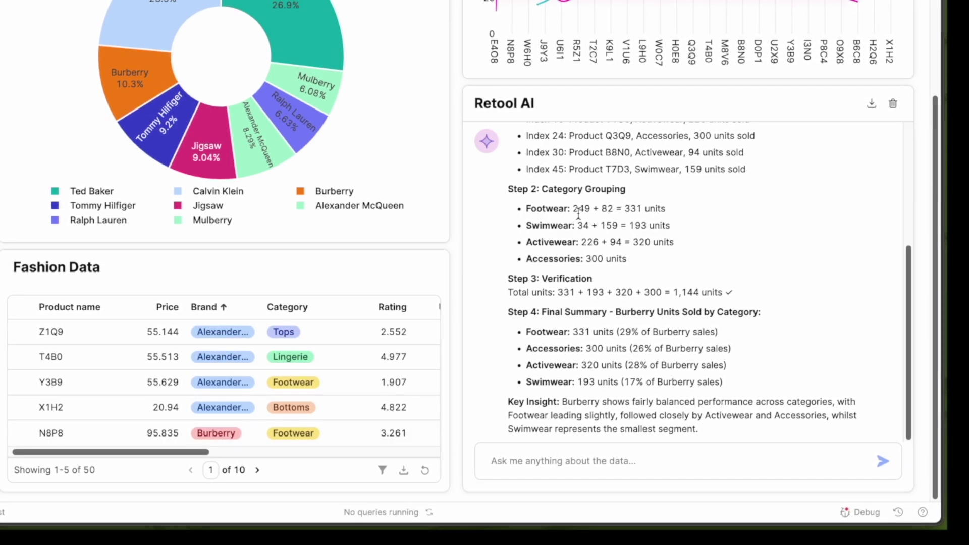
pyautogui.hscroll(4, 324, 432)
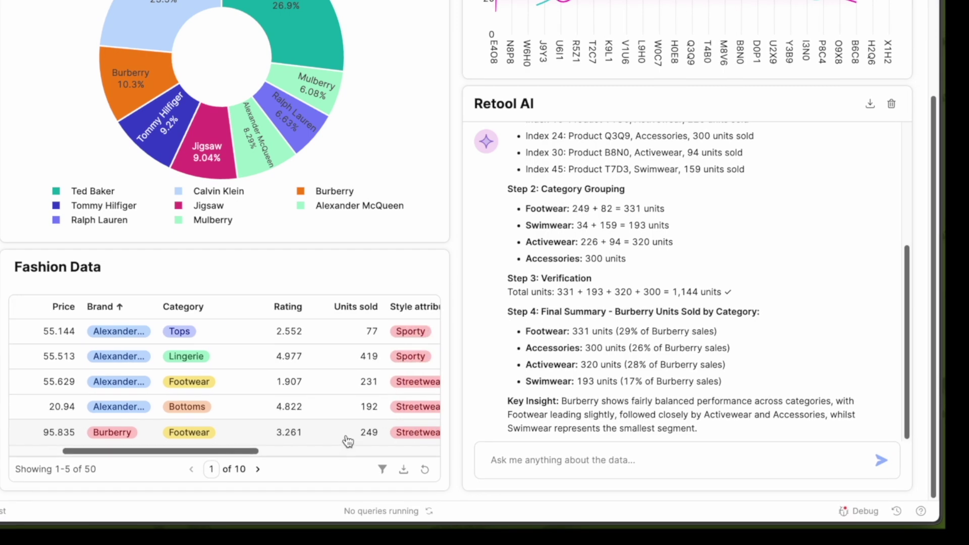
pyautogui.click(257, 469)
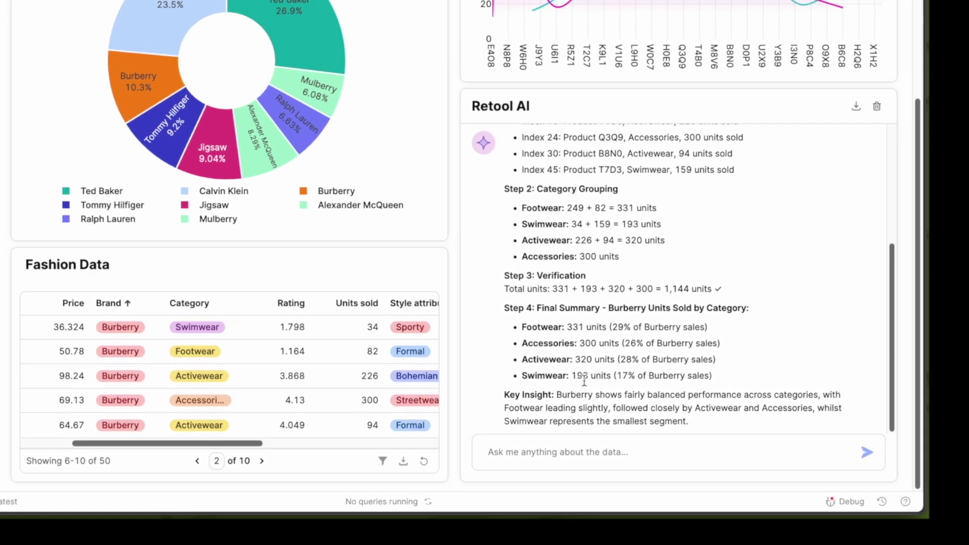
pyautogui.scroll(10, 654, 378)
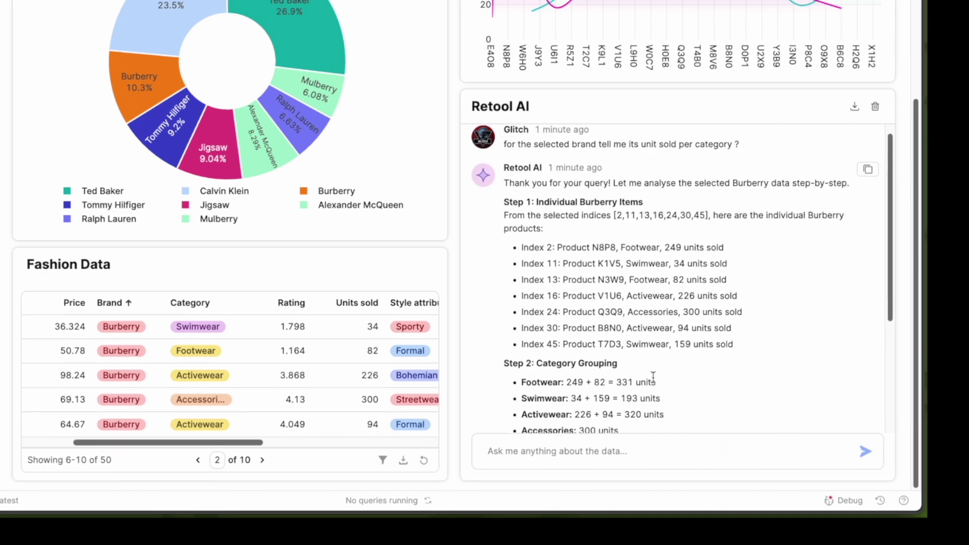
pyautogui.scroll(-8, 653, 376)
pyautogui.scroll(-1, 619, 304)
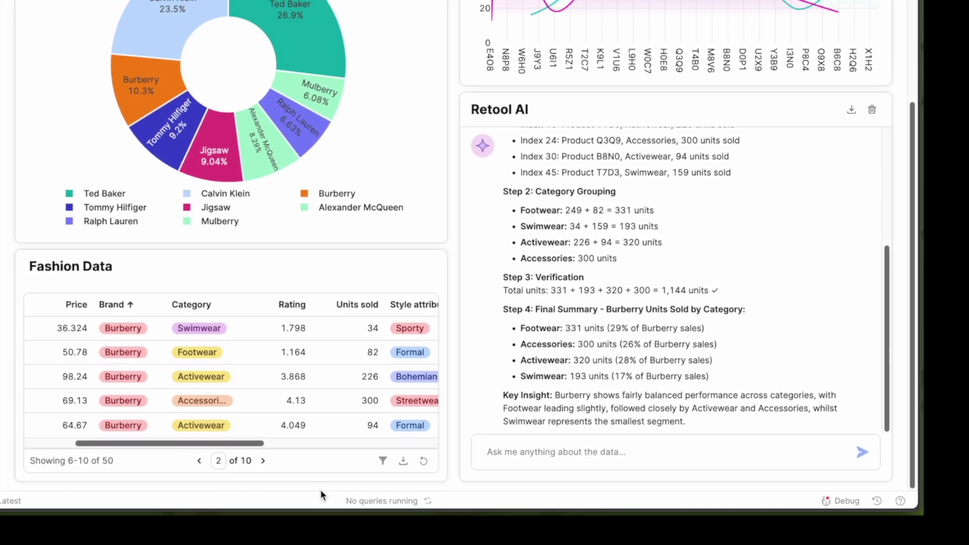
# - View the chart by Region and switch it to Category
pyautogui.scroll(6, 345, 442)
pyautogui.click(382, 85)
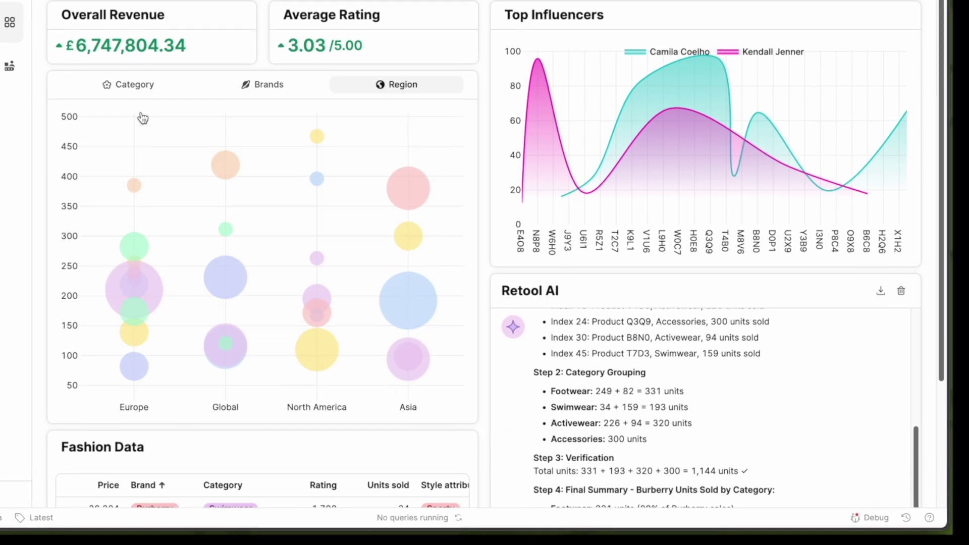
pyautogui.click(117, 76)
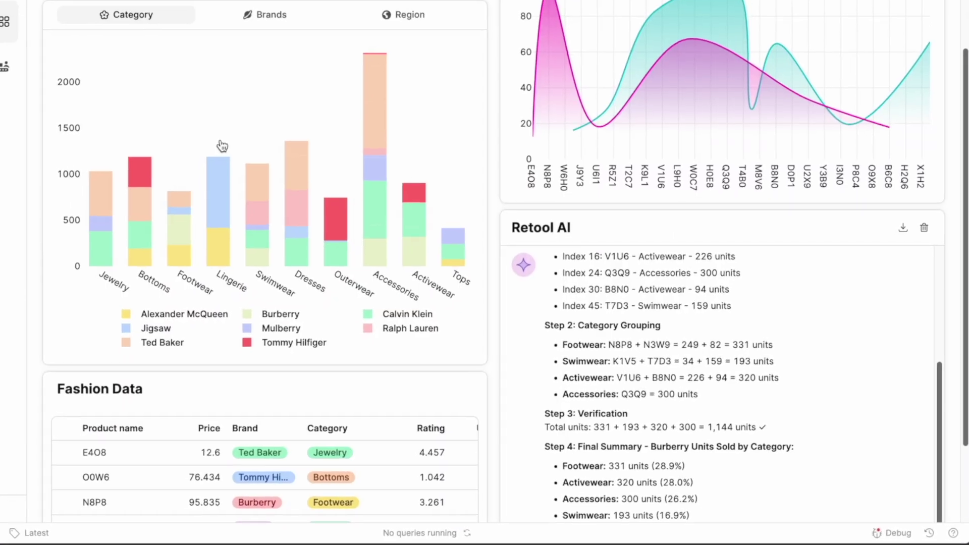
# - Ask the Retool AI assistant to compare the top two brands for the tops category
pyautogui.scroll(-4, 515, 512)
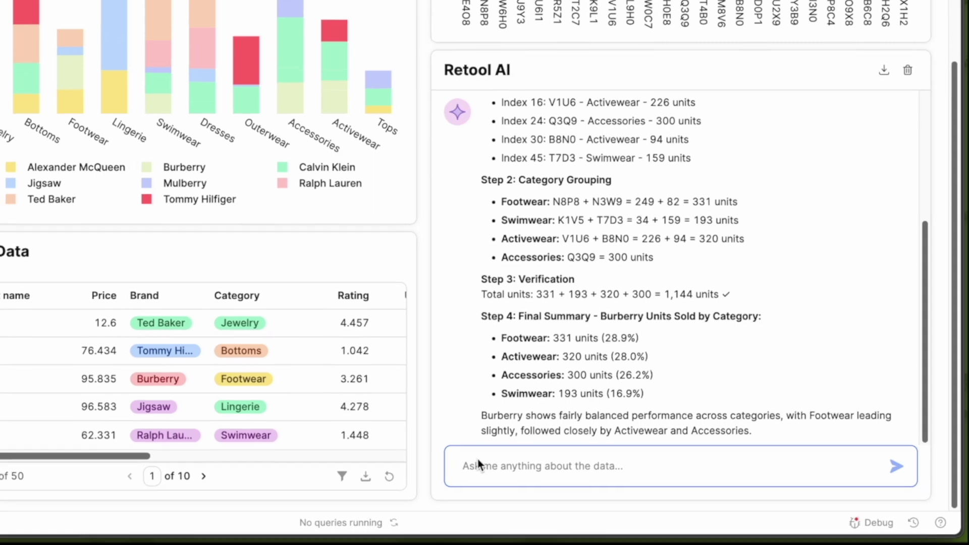
pyautogui.click(495, 471)
pyautogui.write('for')
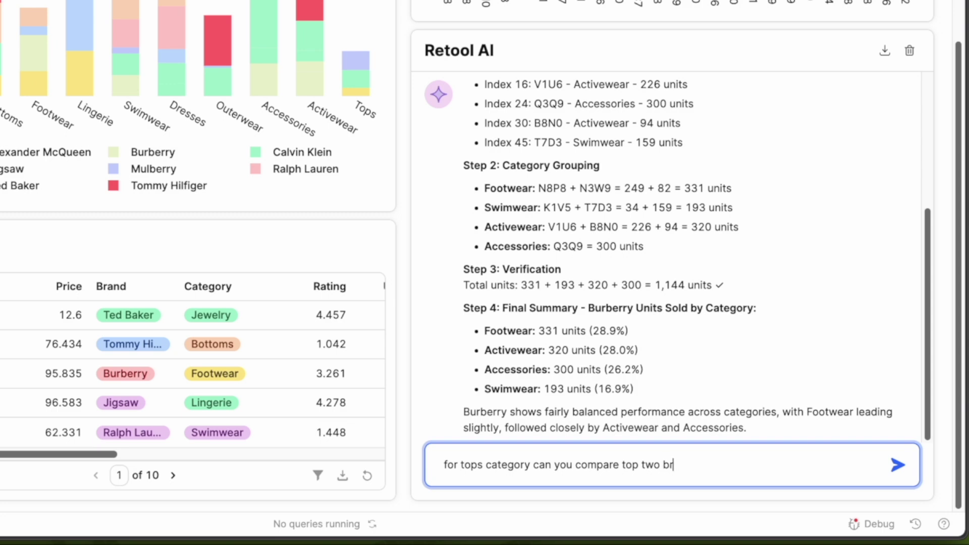
pyautogui.press('Return')
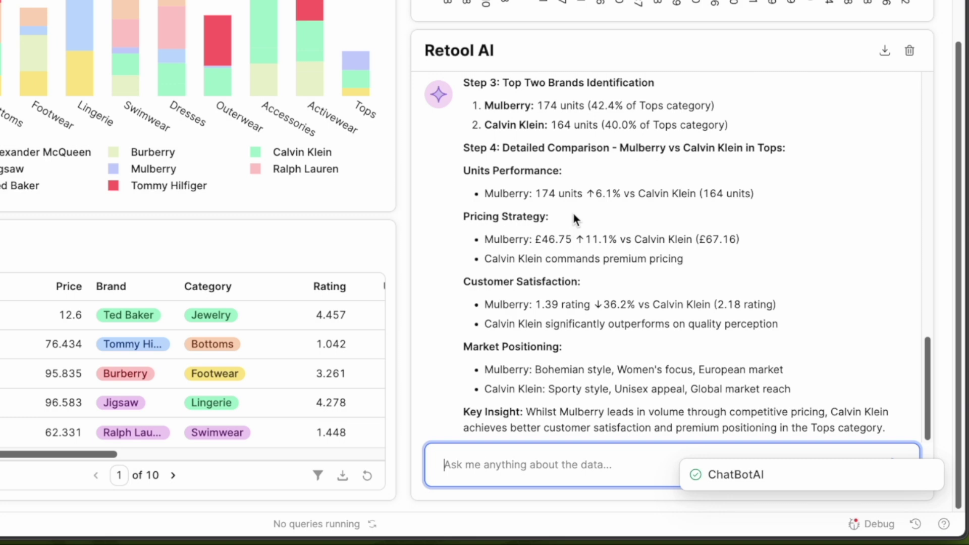
# - Read the assistant's brand comparison for Tops, including units, pricing strategy, customer satisfaction and market positioning
pyautogui.scroll(1, 572, 212)
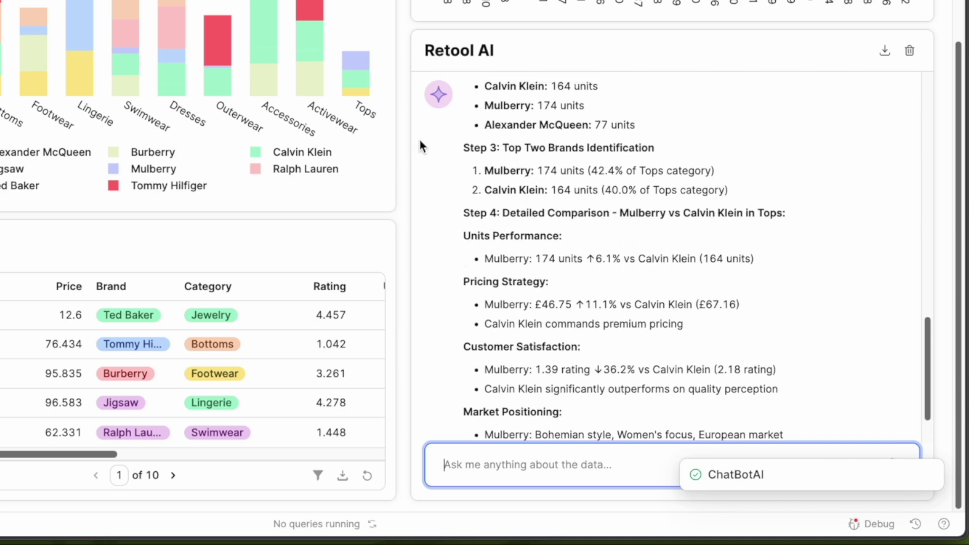
pyautogui.moveTo(370, 82)
pyautogui.scroll(-3, 629, 206)
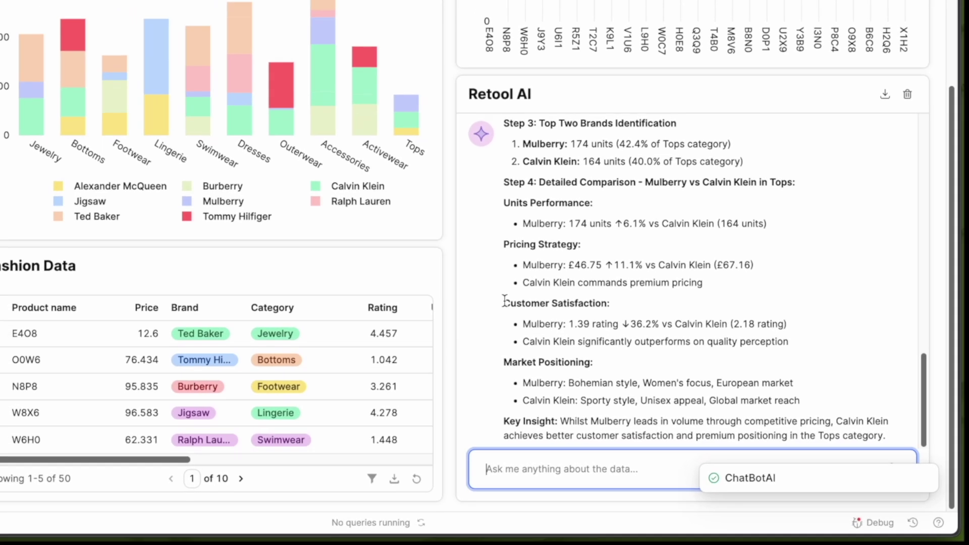
pyautogui.moveTo(500, 300); pyautogui.dragTo(607, 302)
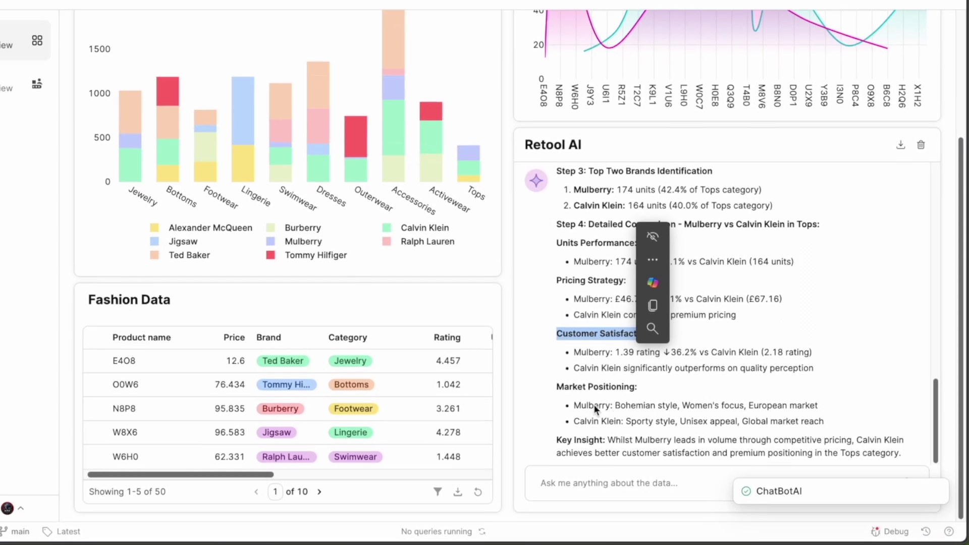
pyautogui.click(639, 353)
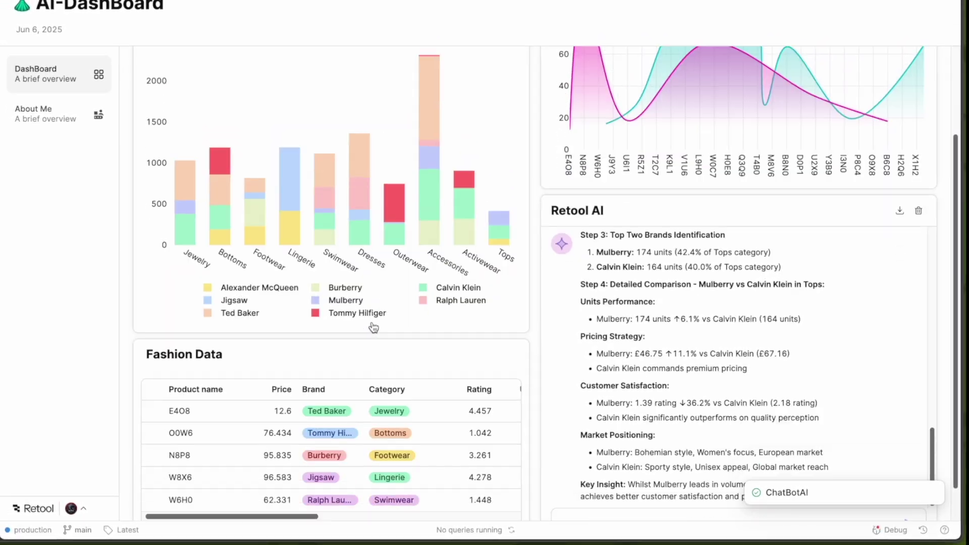
# - Select all rows of the Fashion Data table
pyautogui.scroll(-2, 371, 328)
pyautogui.click(148, 352)
pyautogui.hscroll(10, 274, 427)
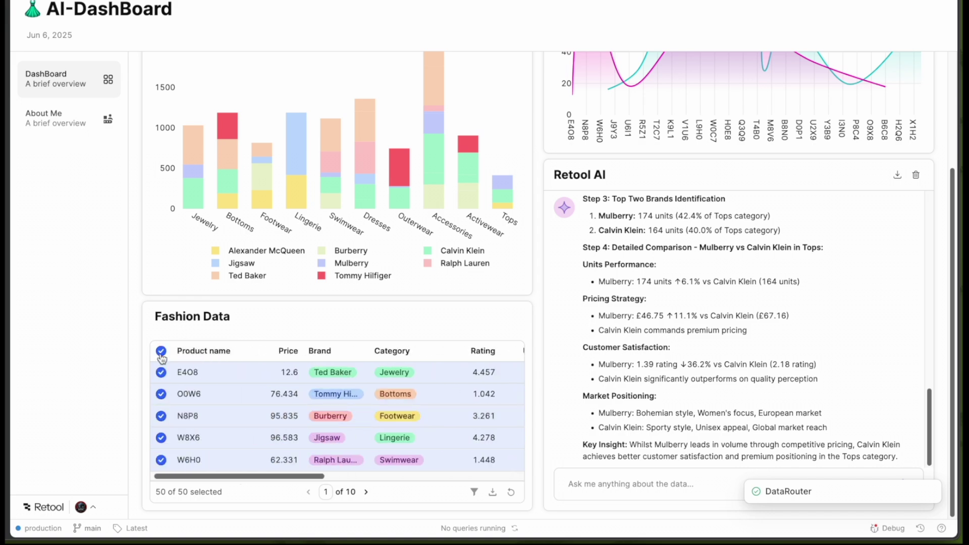
# - Clear the selection of all rows and select only product I7D6 on page 2 of the Fashion Data table
pyautogui.click(161, 352)
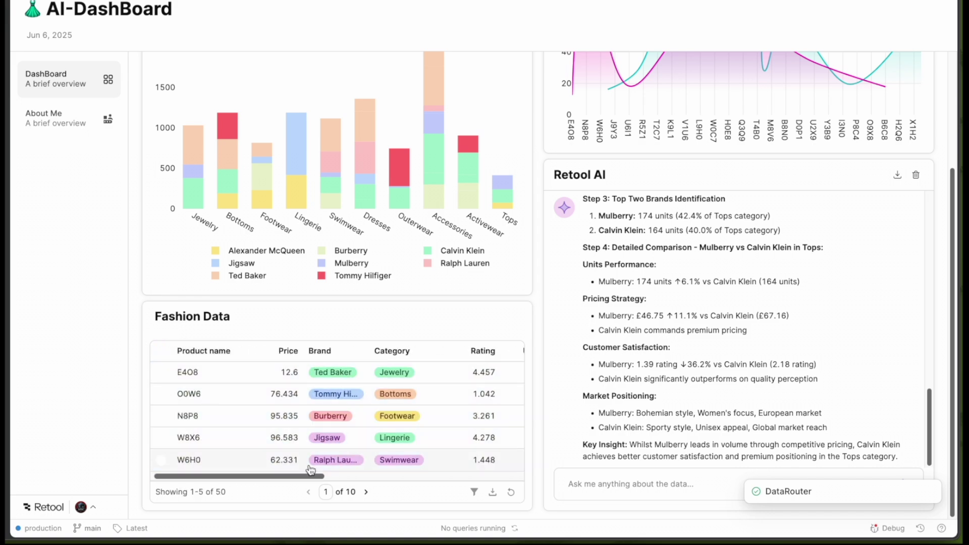
pyautogui.click(366, 492)
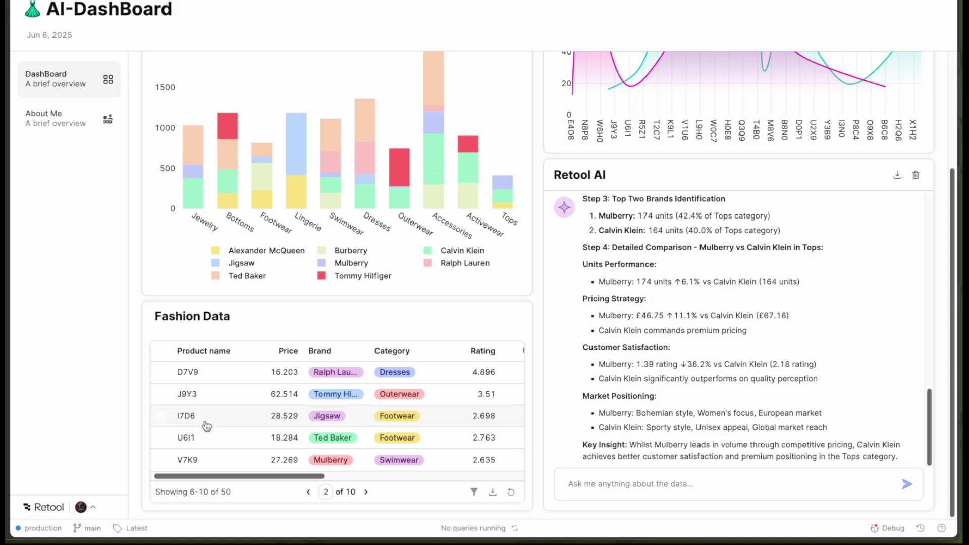
pyautogui.click(162, 416)
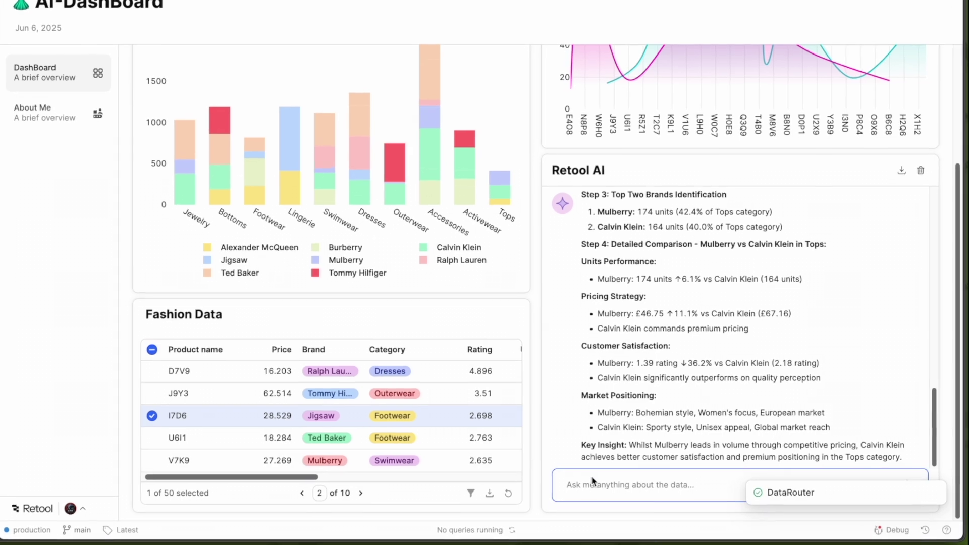
# - Ask the Retool AI assistant "for the selected data from table can you compare to its competitor?"
pyautogui.click(588, 480)
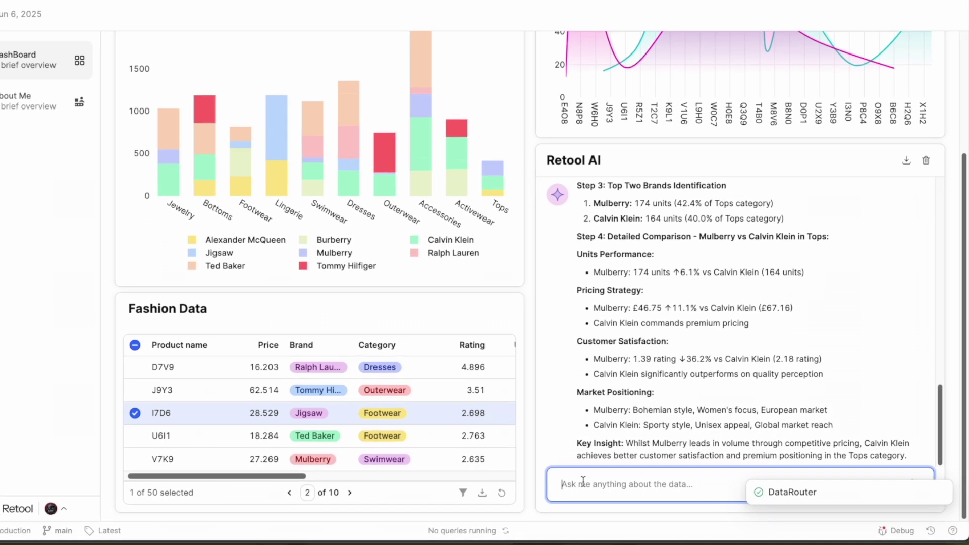
pyautogui.write('for the seke')
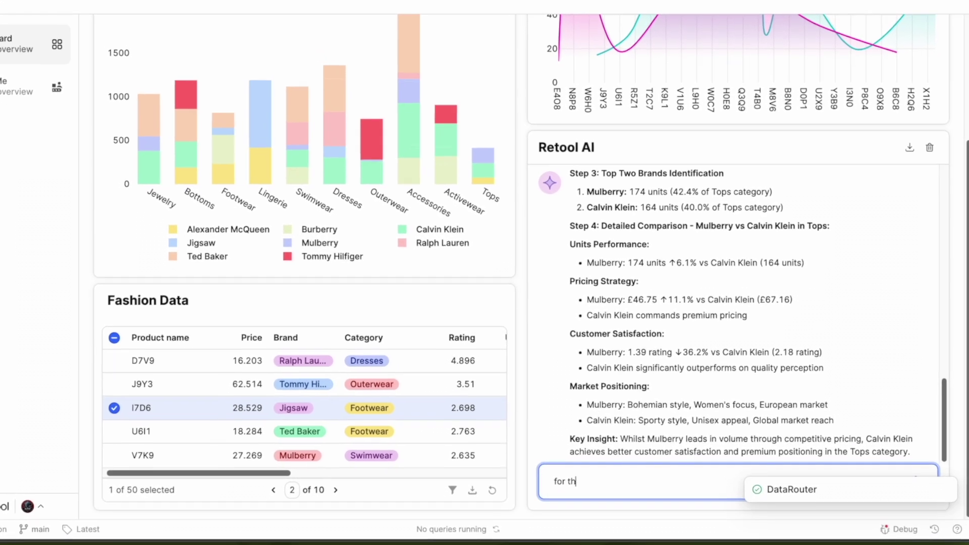
pyautogui.press('BackSpace')
pyautogui.press('BackSpace')
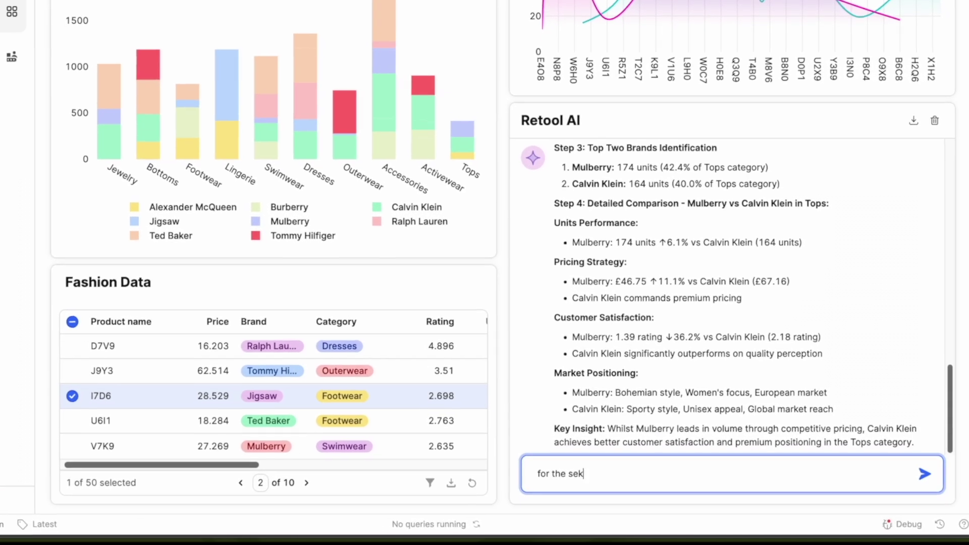
pyautogui.write('lected data from table can you compare to its competitor?')
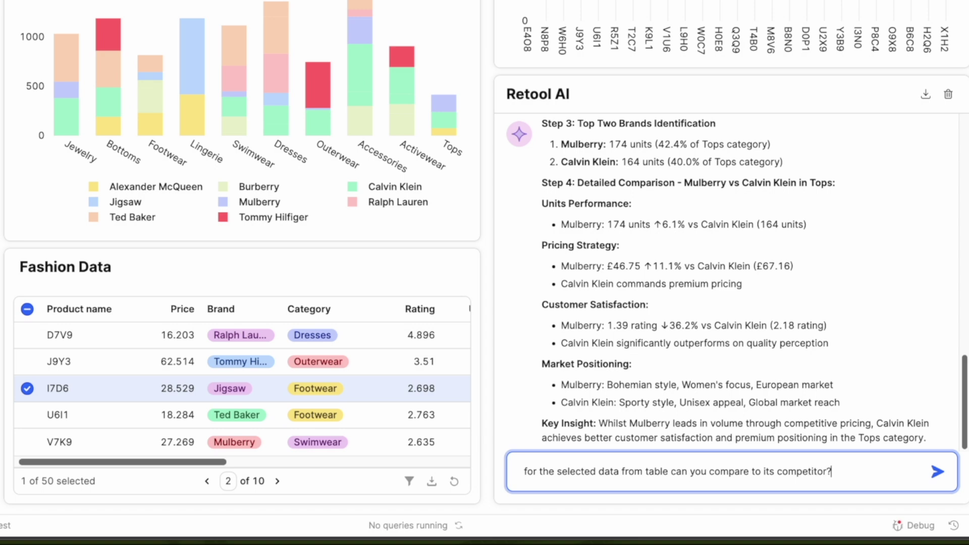
pyautogui.press('Return')
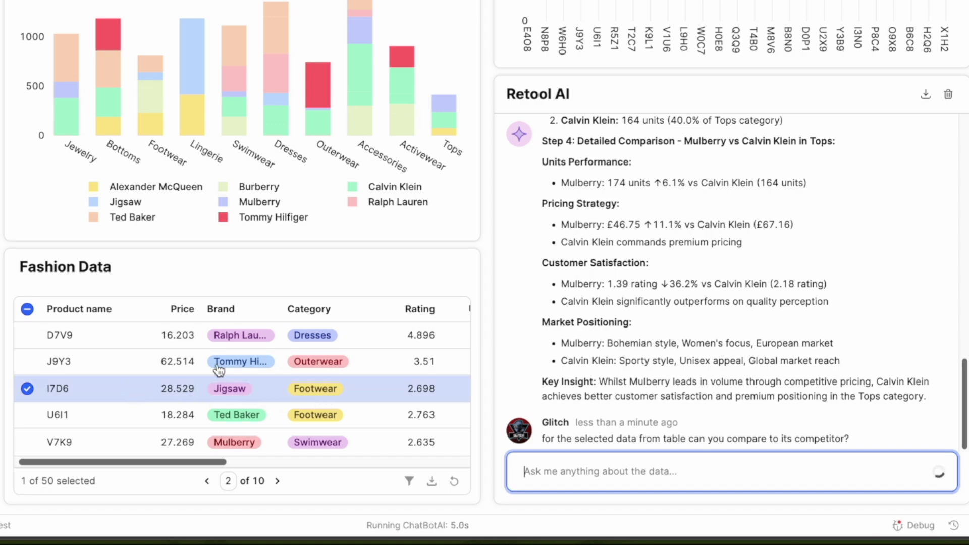
# - Check the selected product's remaining table attributes and read the assistant's item analysis and footwear competitor list
pyautogui.hscroll(5, 277, 402)
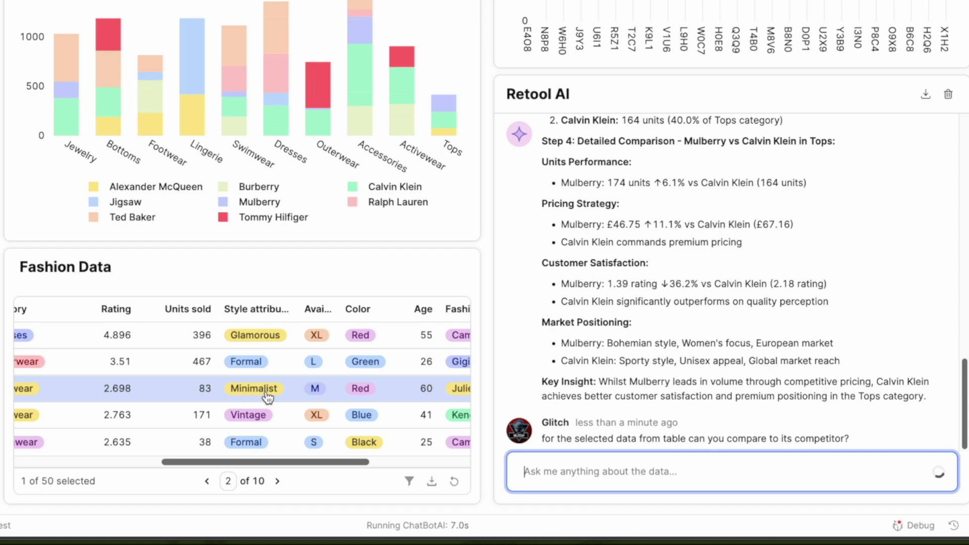
pyautogui.hscroll(5, 385, 397)
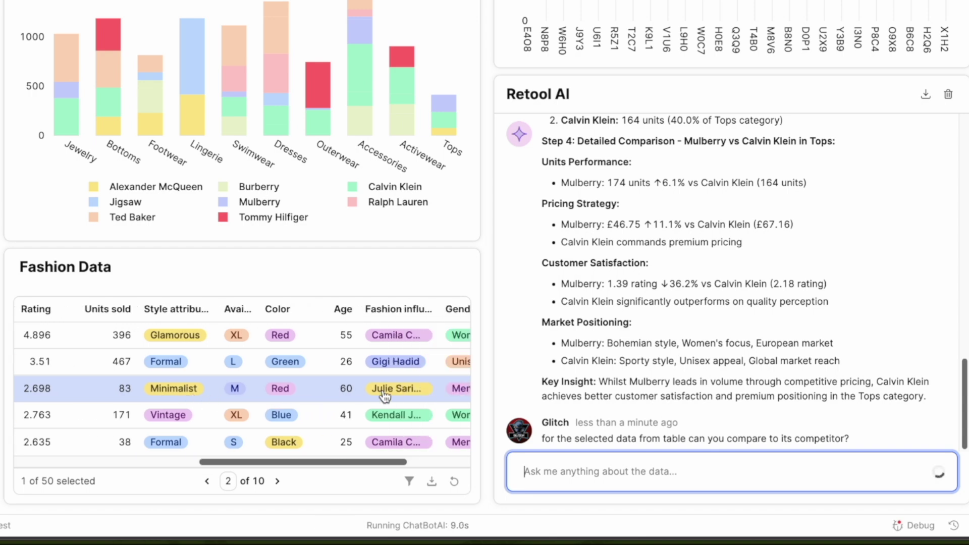
pyautogui.scroll(3, 653, 156)
pyautogui.scroll(-2, 653, 156)
pyautogui.scroll(-1, 654, 159)
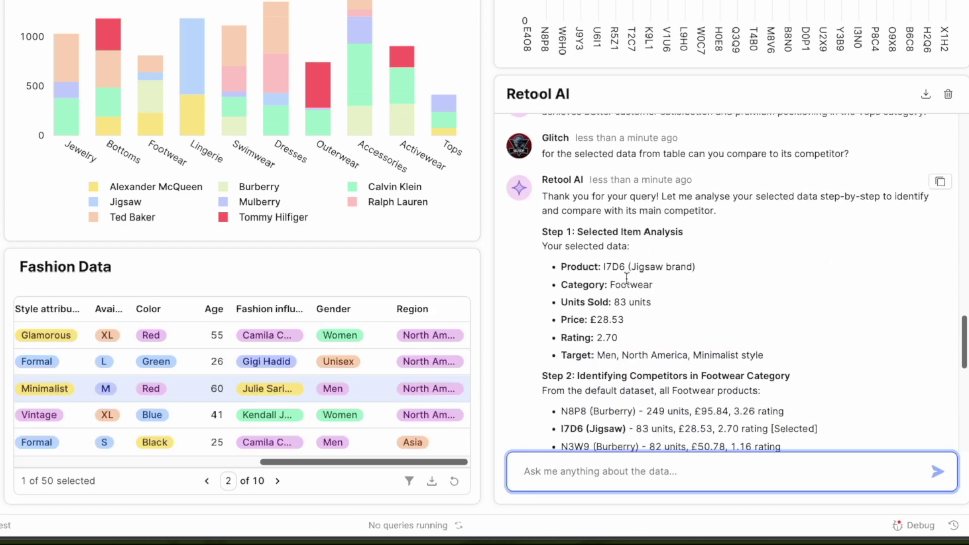
pyautogui.scroll(-2, 604, 242)
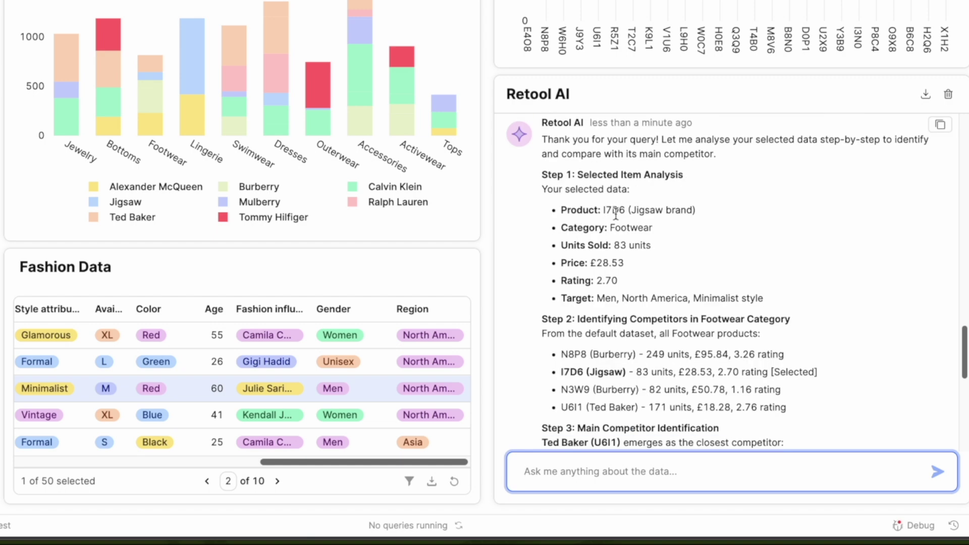
pyautogui.scroll(-2, 610, 282)
pyautogui.scroll(-2, 586, 268)
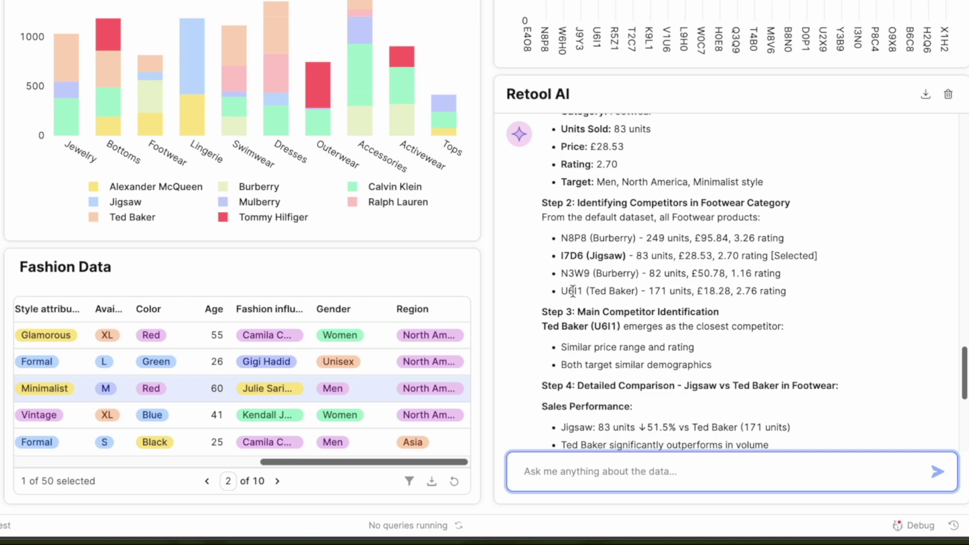
pyautogui.scroll(-1, 631, 282)
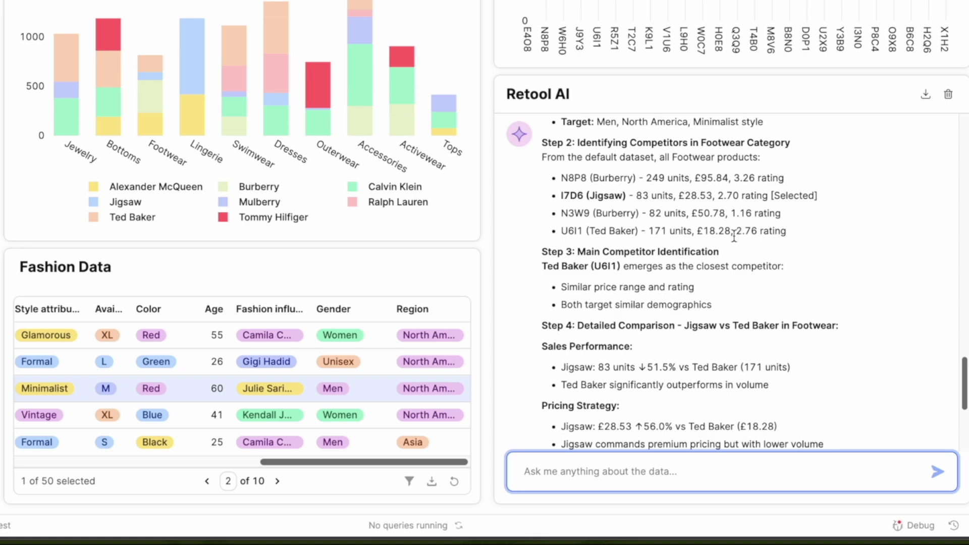
pyautogui.scroll(-1, 619, 237)
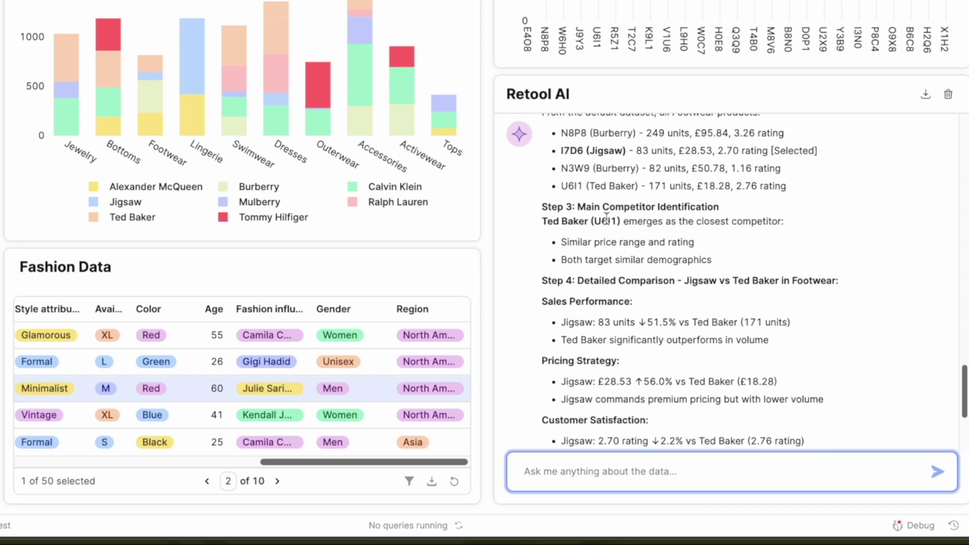
pyautogui.scroll(1, 607, 218)
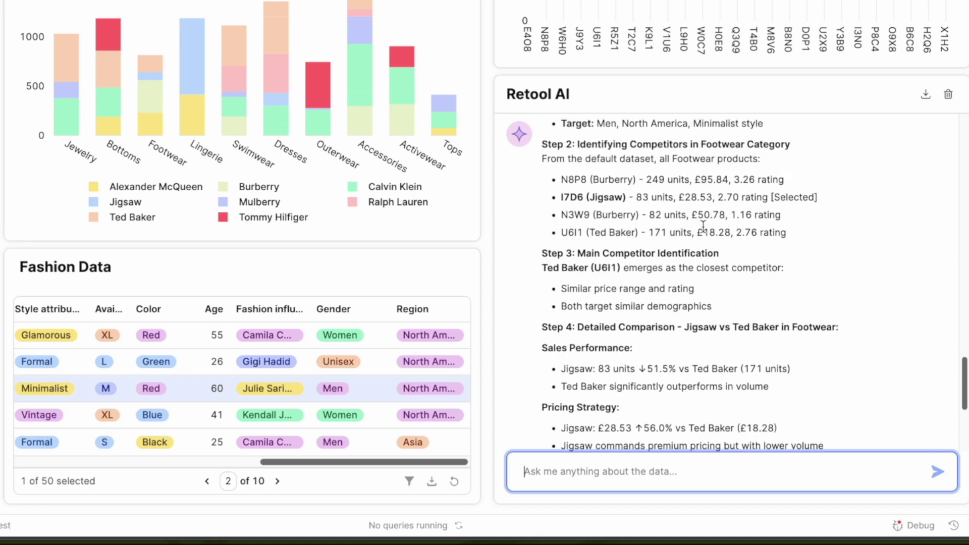
# - Highlight the U6I1 (Ted Baker) entry and read the Jigsaw versus Ted Baker comparison of sales, pricing, satisfaction, positioning and revenue
pyautogui.moveTo(542, 253); pyautogui.dragTo(562, 233)
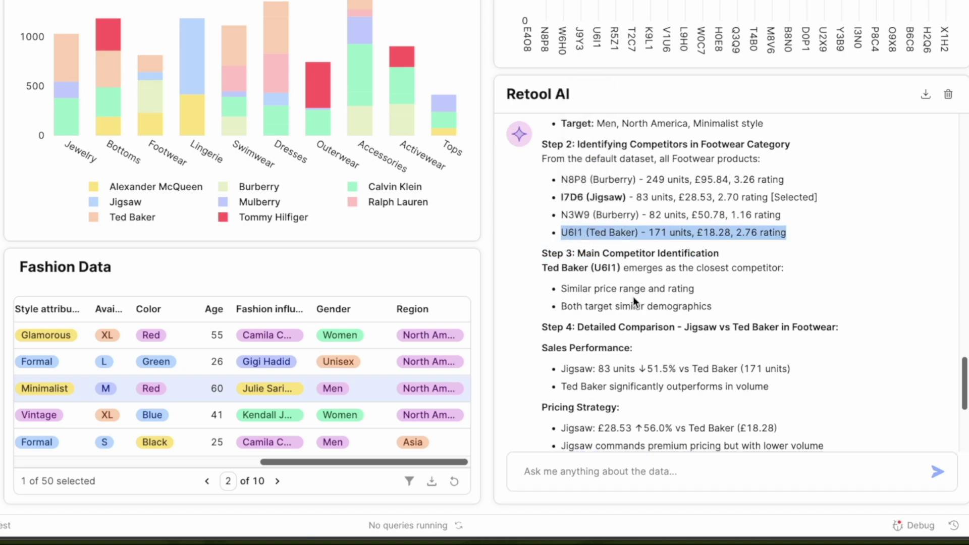
pyautogui.scroll(-1, 604, 295)
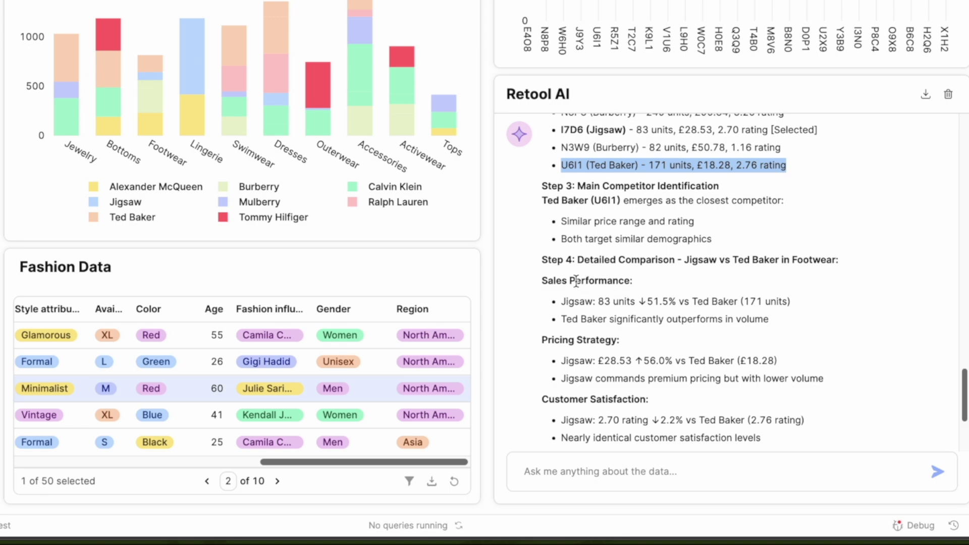
pyautogui.moveTo(571, 280); pyautogui.dragTo(639, 286)
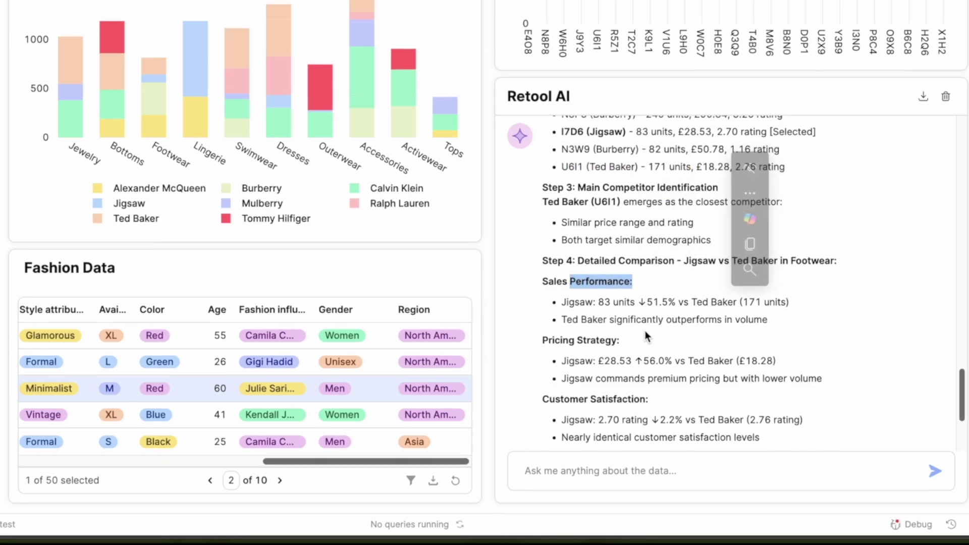
pyautogui.scroll(-2, 596, 394)
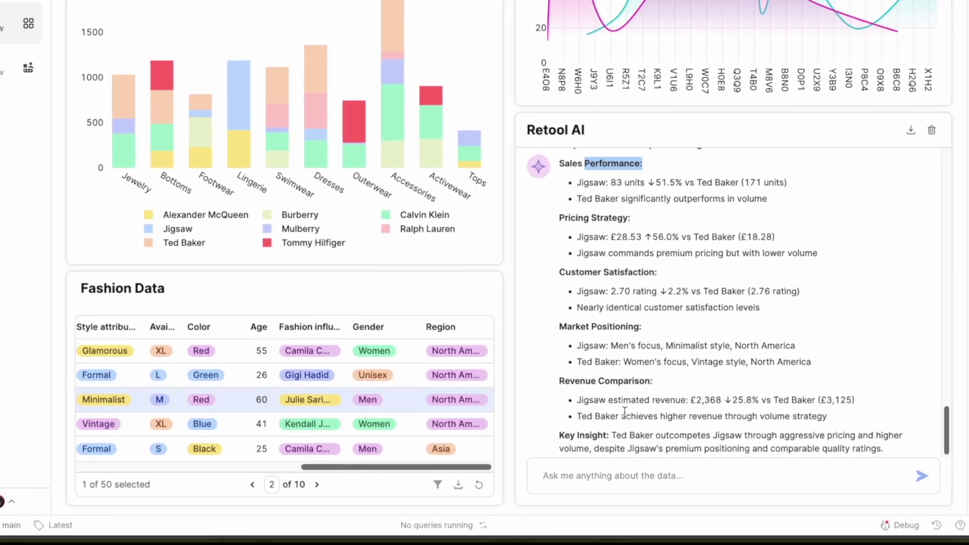
pyautogui.moveTo(558, 381); pyautogui.dragTo(680, 388)
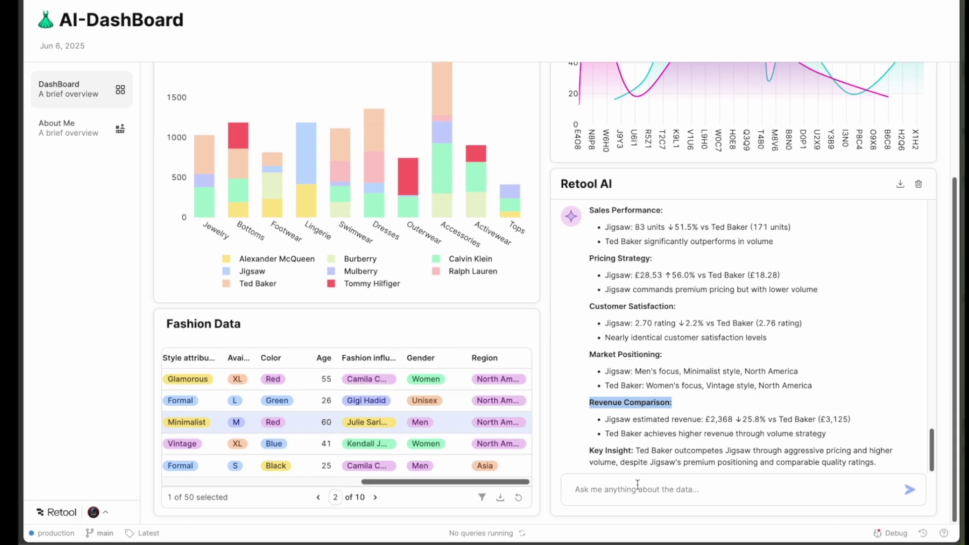
pyautogui.click(625, 485)
pyautogui.scroll(4, 732, 353)
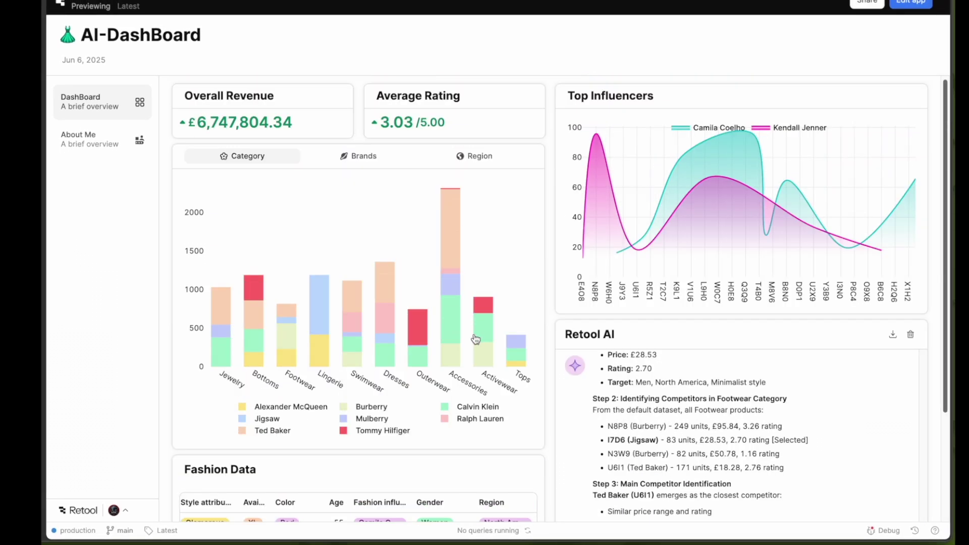